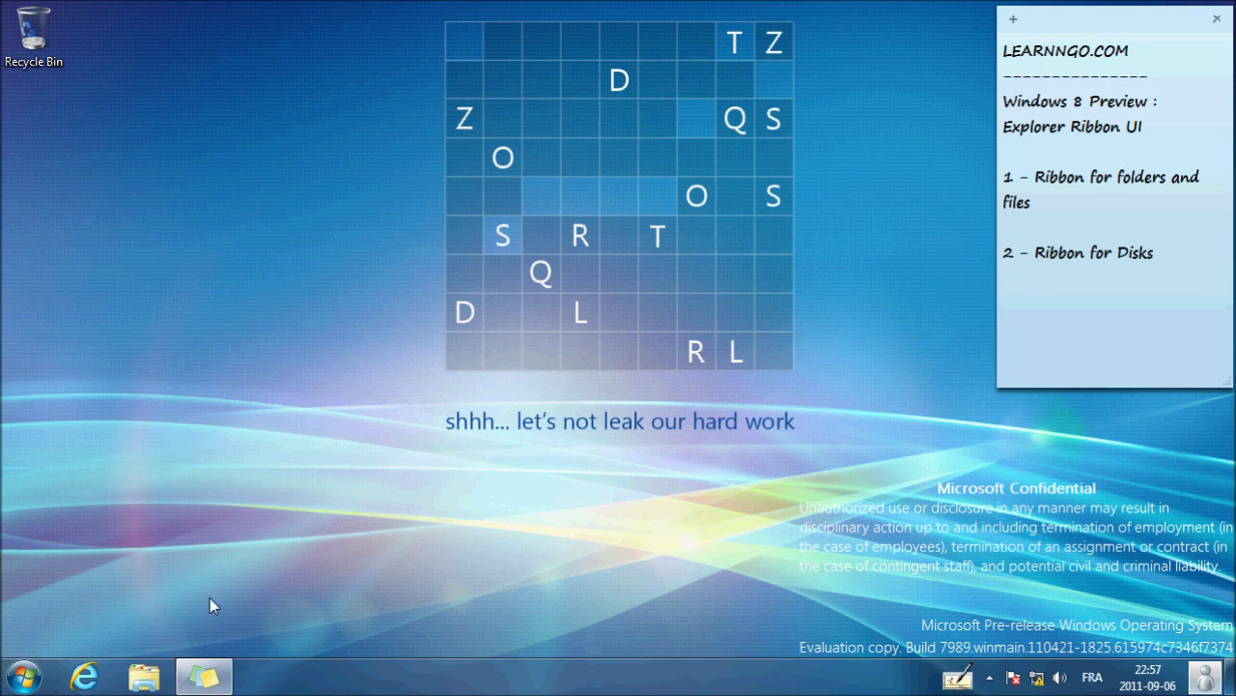
Open the Pictures library in a file explorer window
{"action": "left_click", "coordinate": [145, 679]}
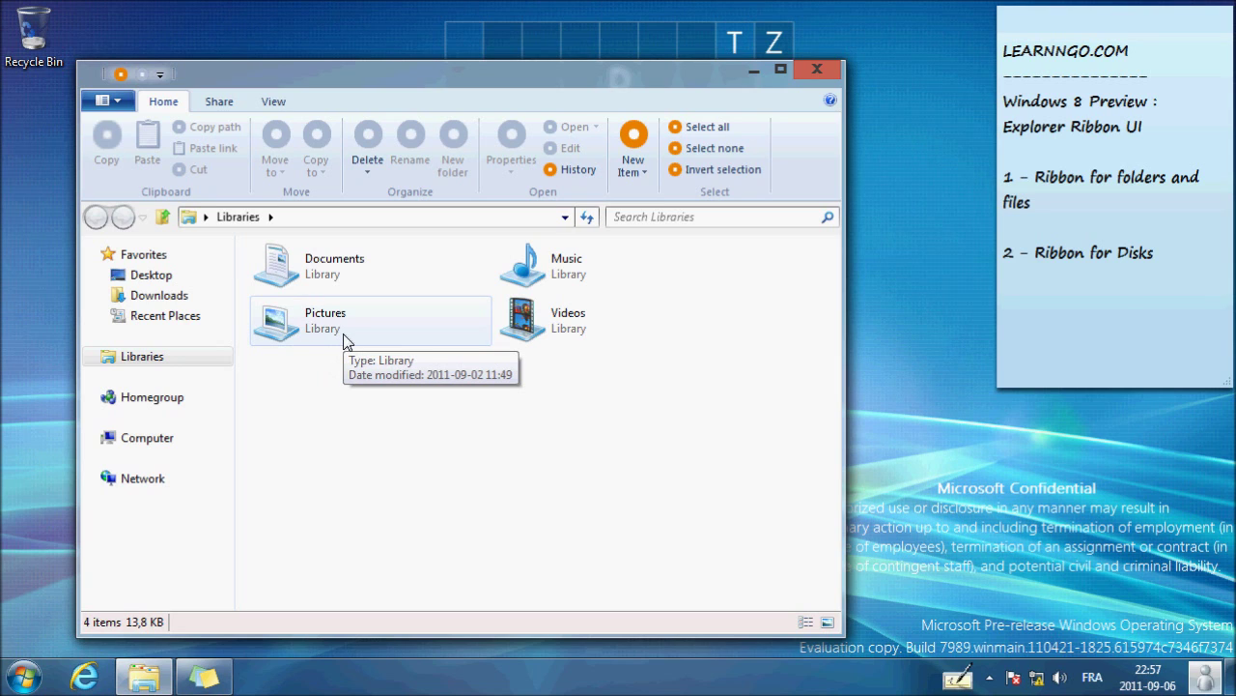
{"action": "left_click", "coordinate": [346, 340]}
{"action": "double_click", "coordinate": [346, 340]}
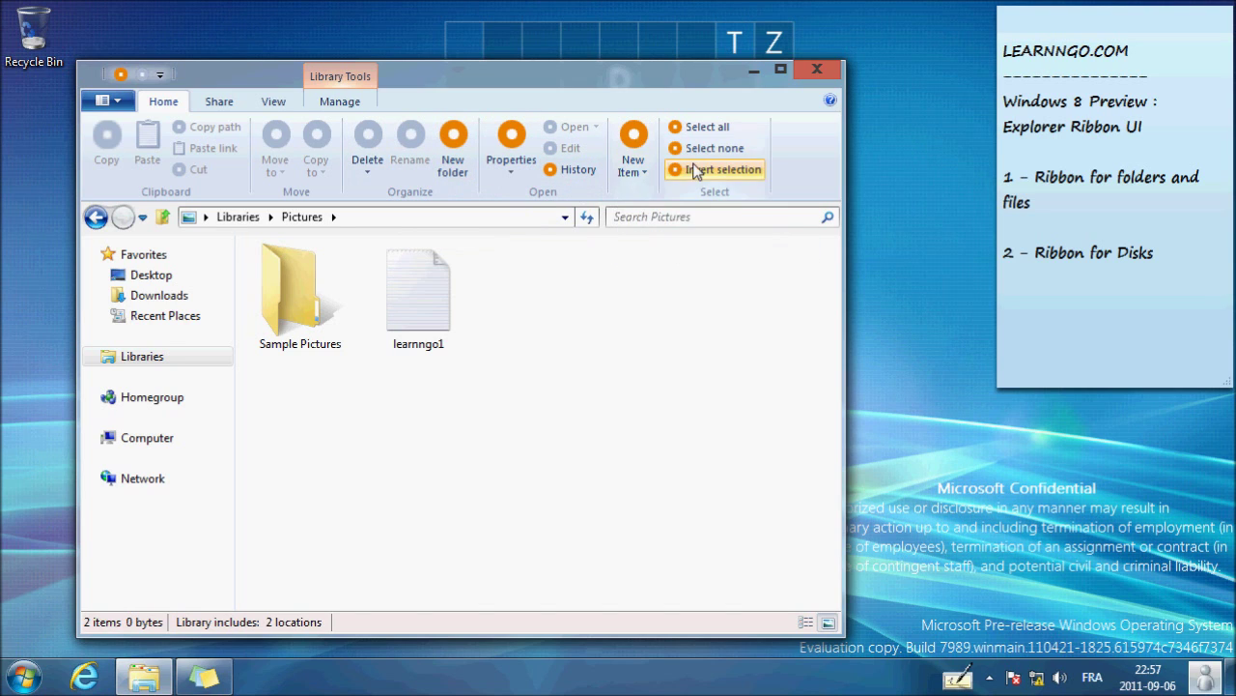
Review the item types that can be created in the Pictures library and check the Sample Pictures folder's context options
{"action": "left_click", "coordinate": [637, 164]}
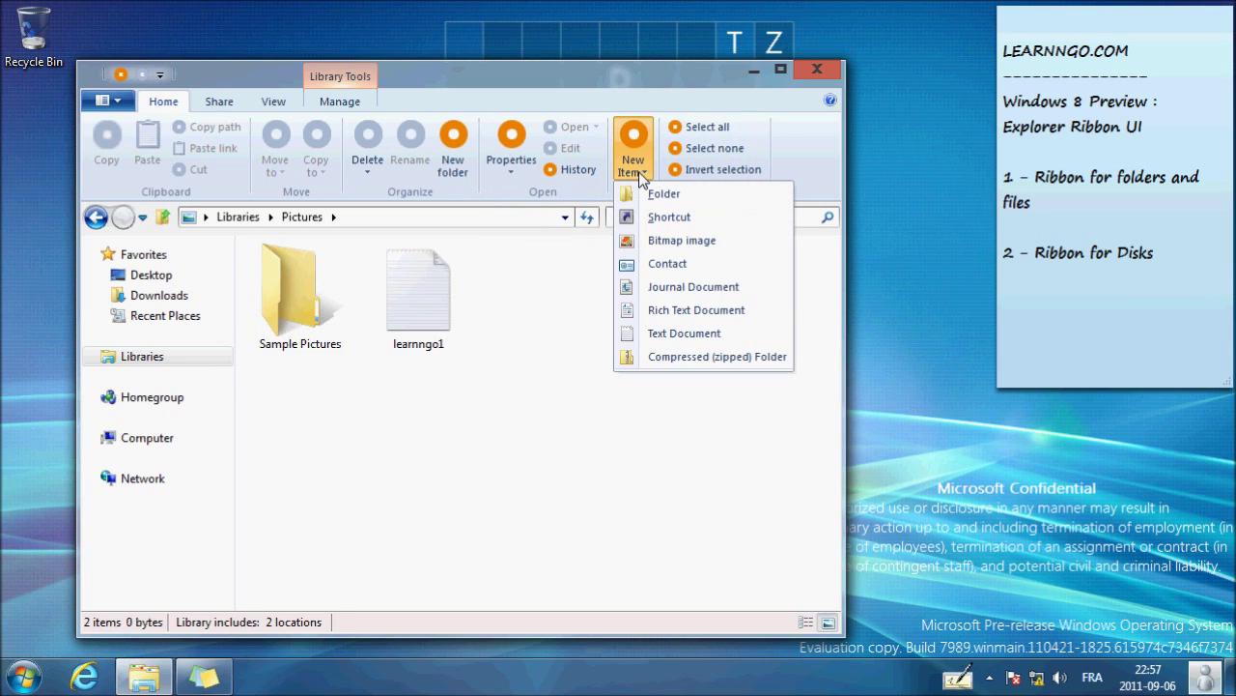
{"action": "left_click", "coordinate": [559, 340]}
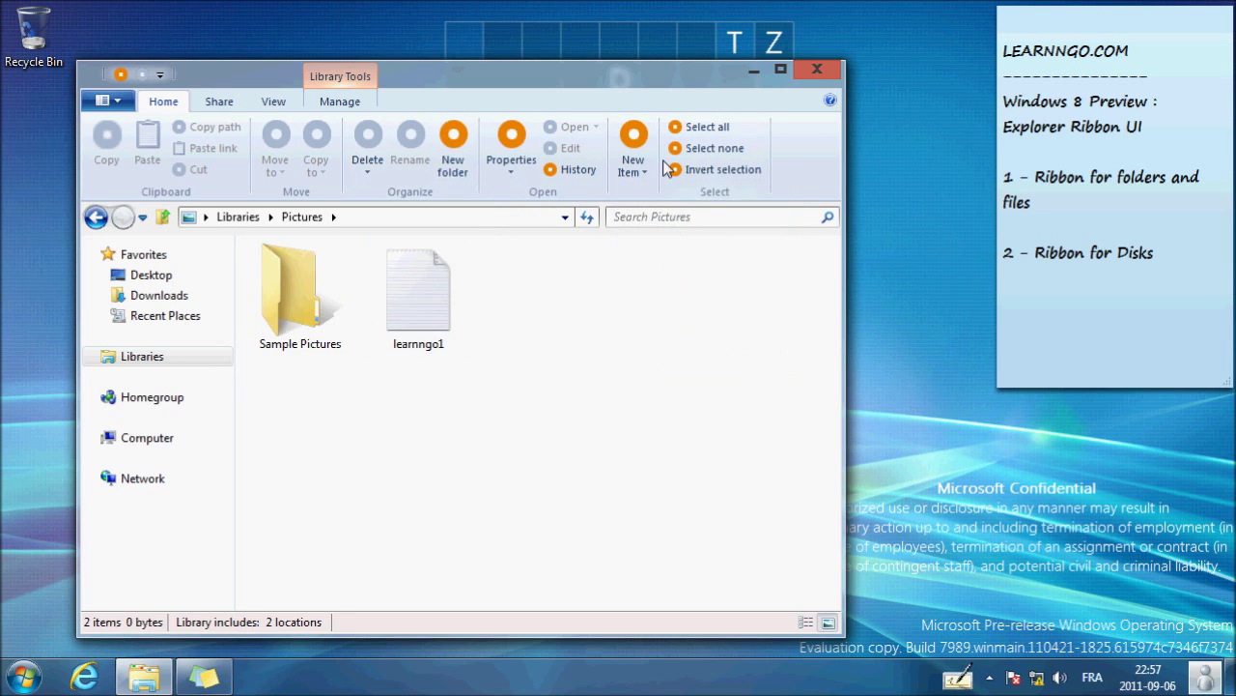
{"action": "right_click", "coordinate": [297, 283]}
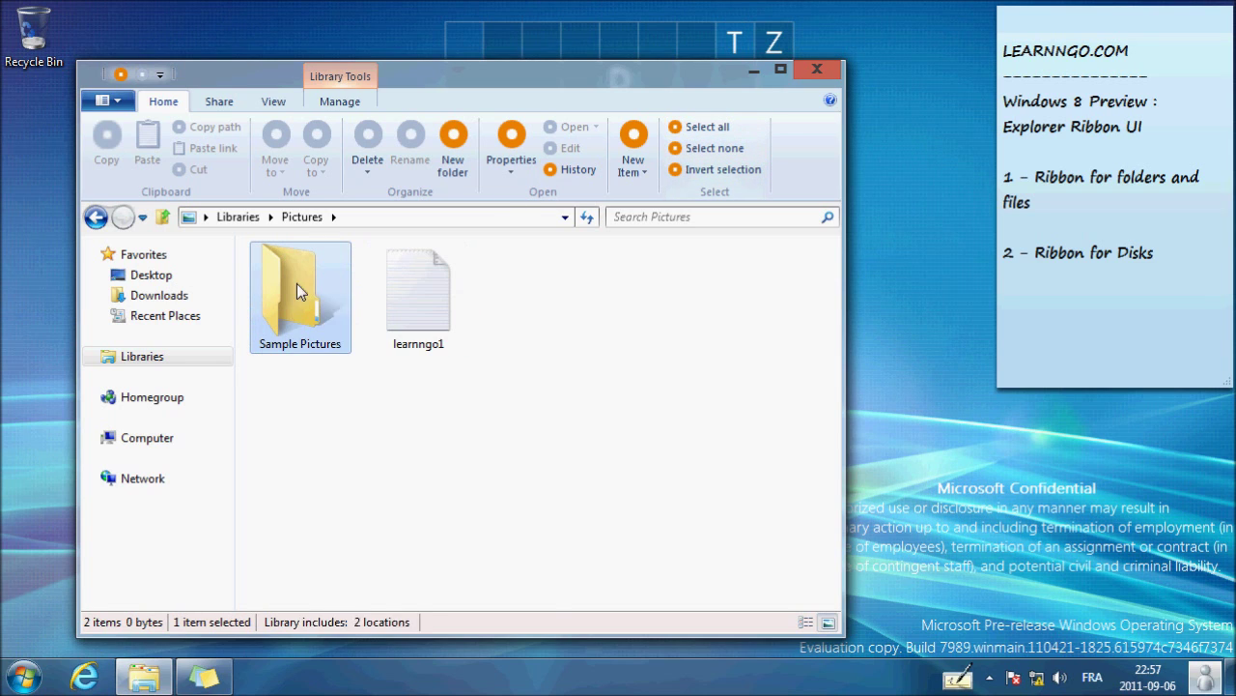
{"action": "left_click", "coordinate": [628, 449]}
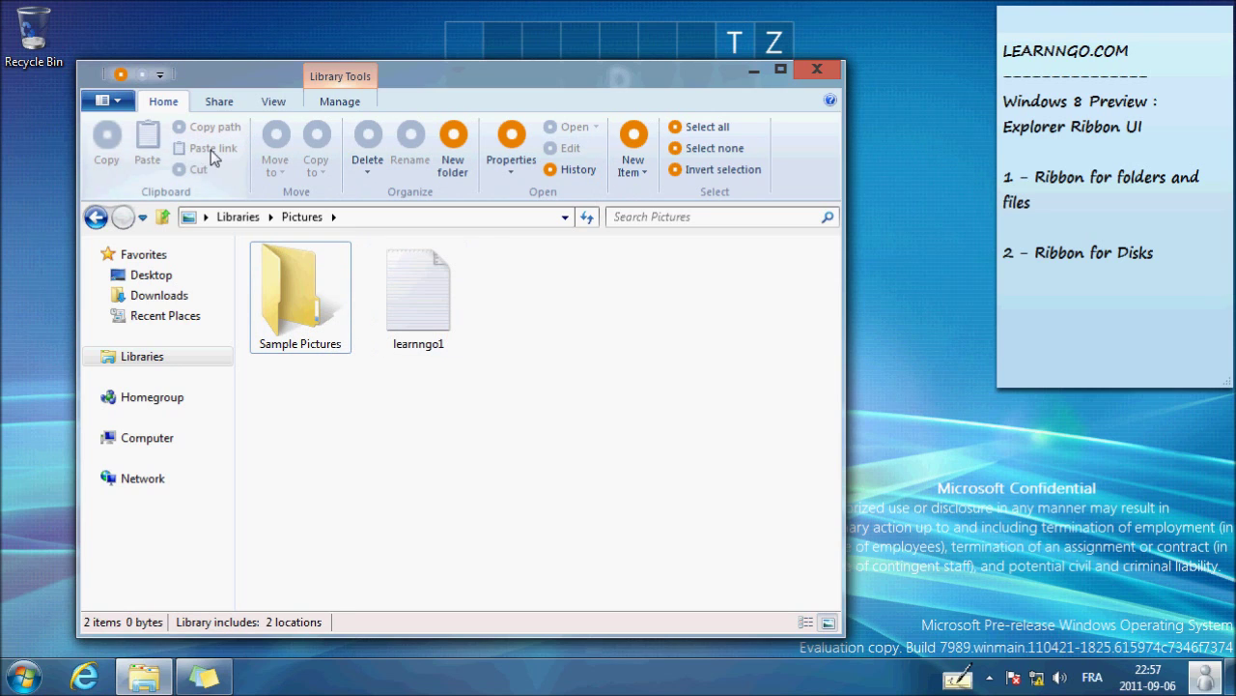
Select the Sample Pictures folder and review the destinations offered for moving and copying it
{"action": "left_click", "coordinate": [319, 283]}
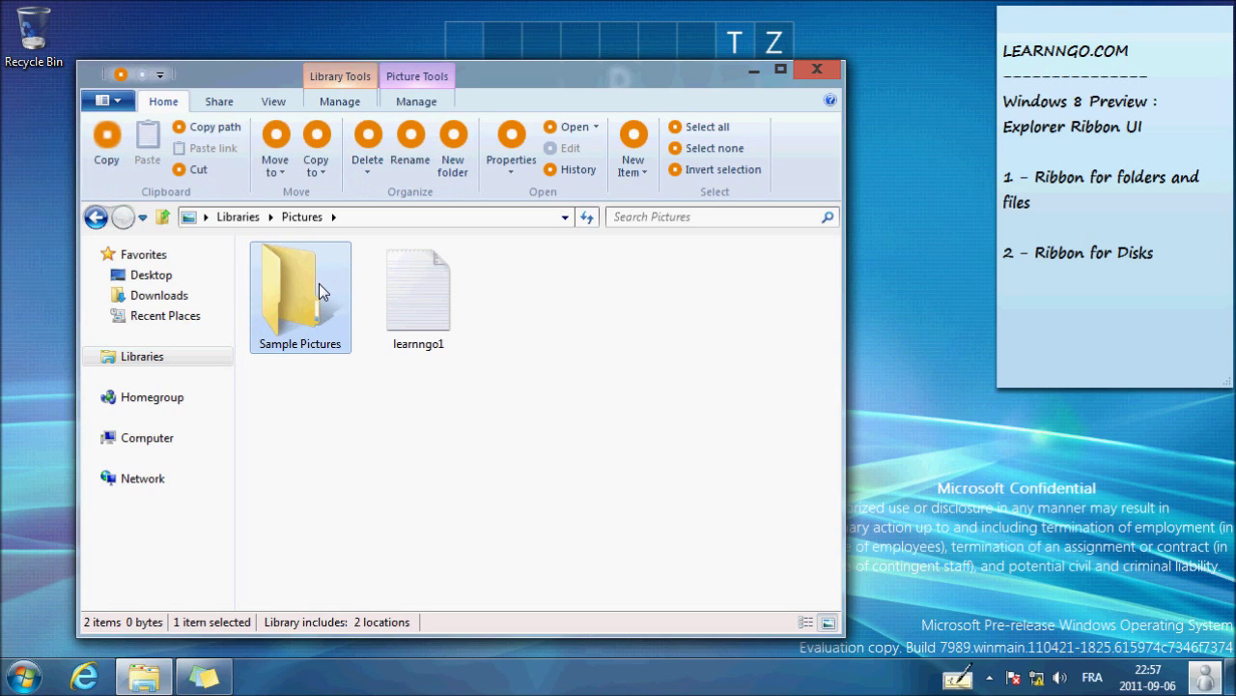
{"action": "left_click", "coordinate": [282, 169]}
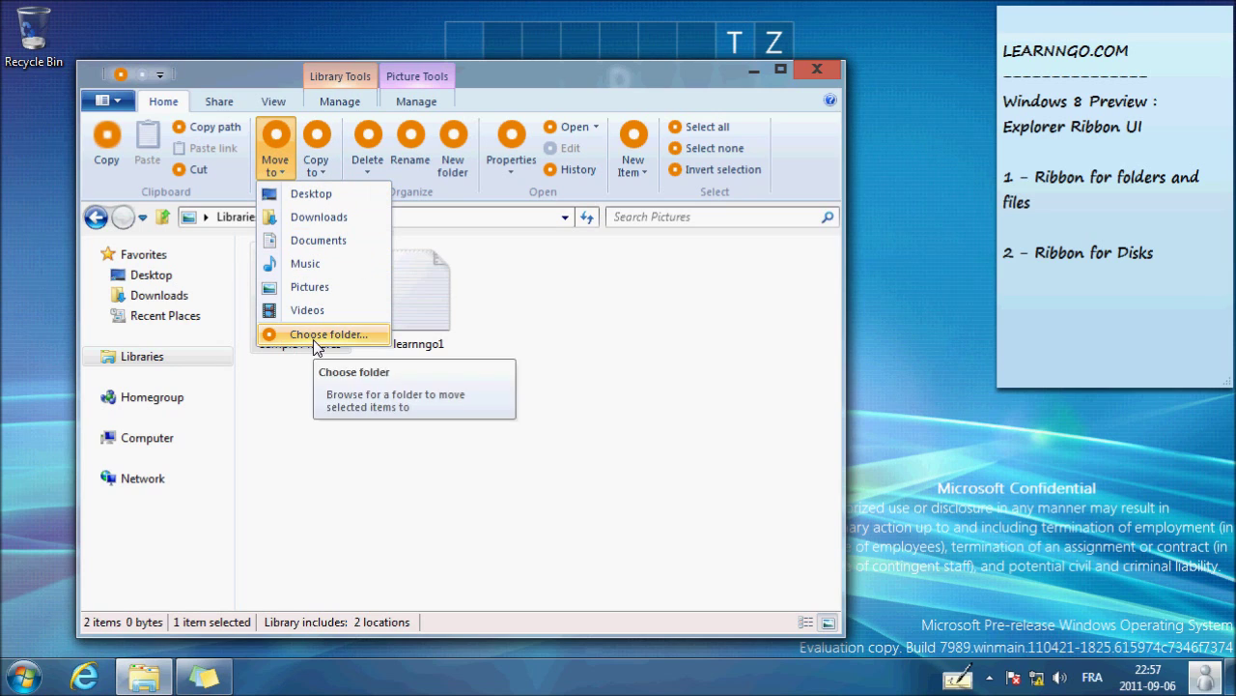
{"action": "left_click", "coordinate": [316, 170]}
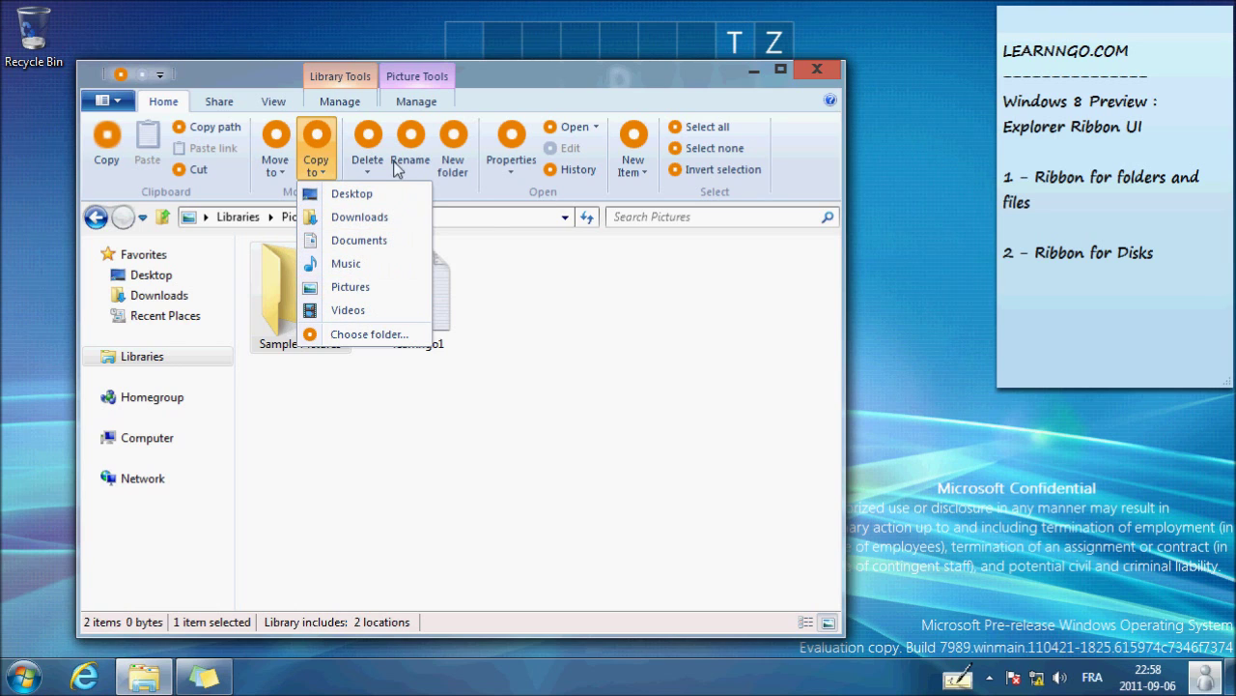
{"action": "left_click", "coordinate": [316, 145]}
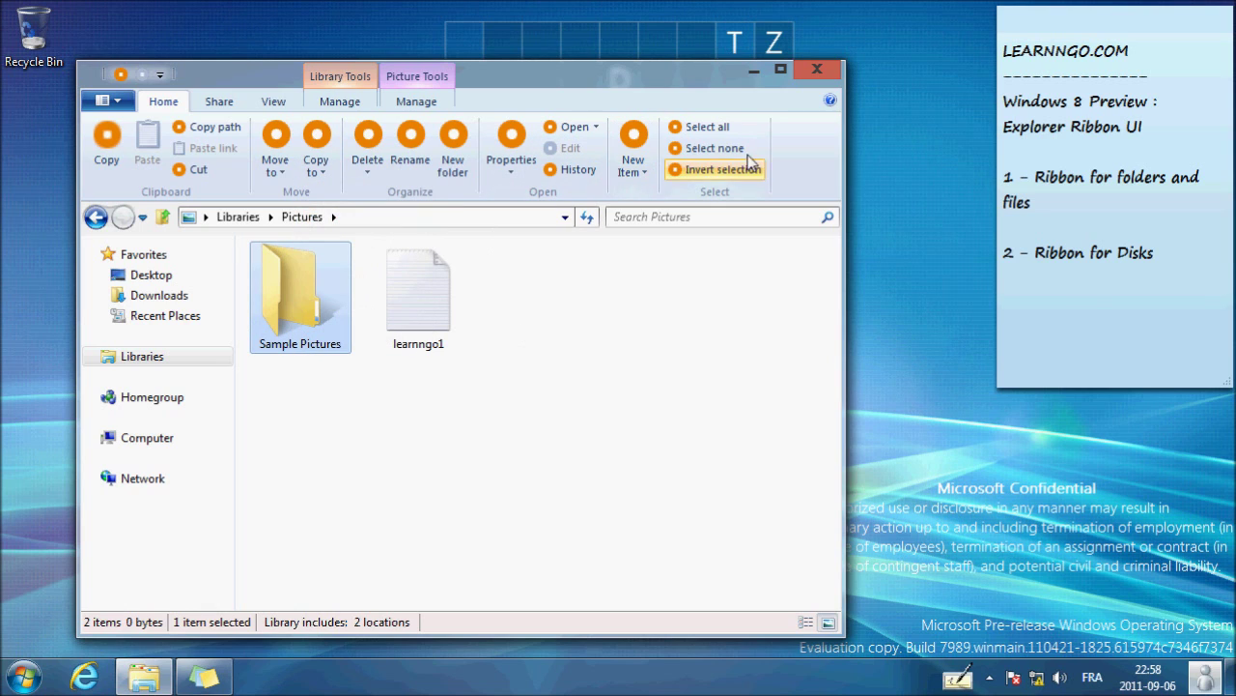
Collapse the ribbon in the Pictures window and expand it again
{"action": "double_click", "coordinate": [174, 103]}
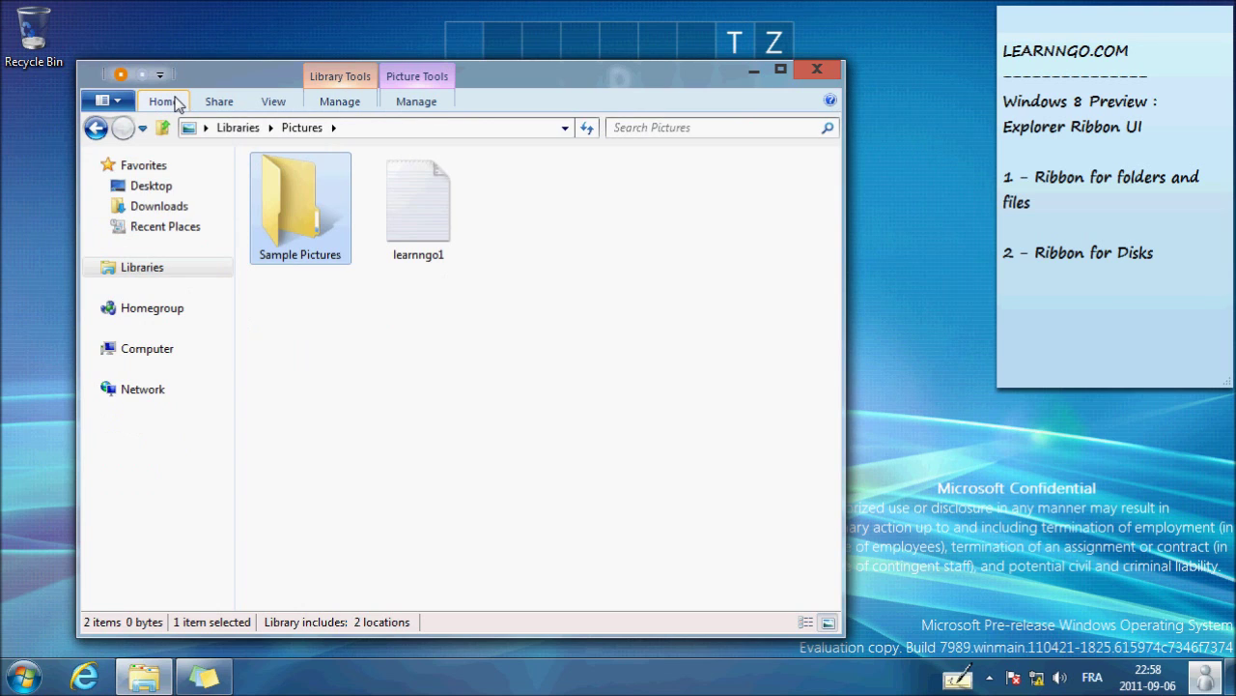
{"action": "double_click", "coordinate": [176, 104]}
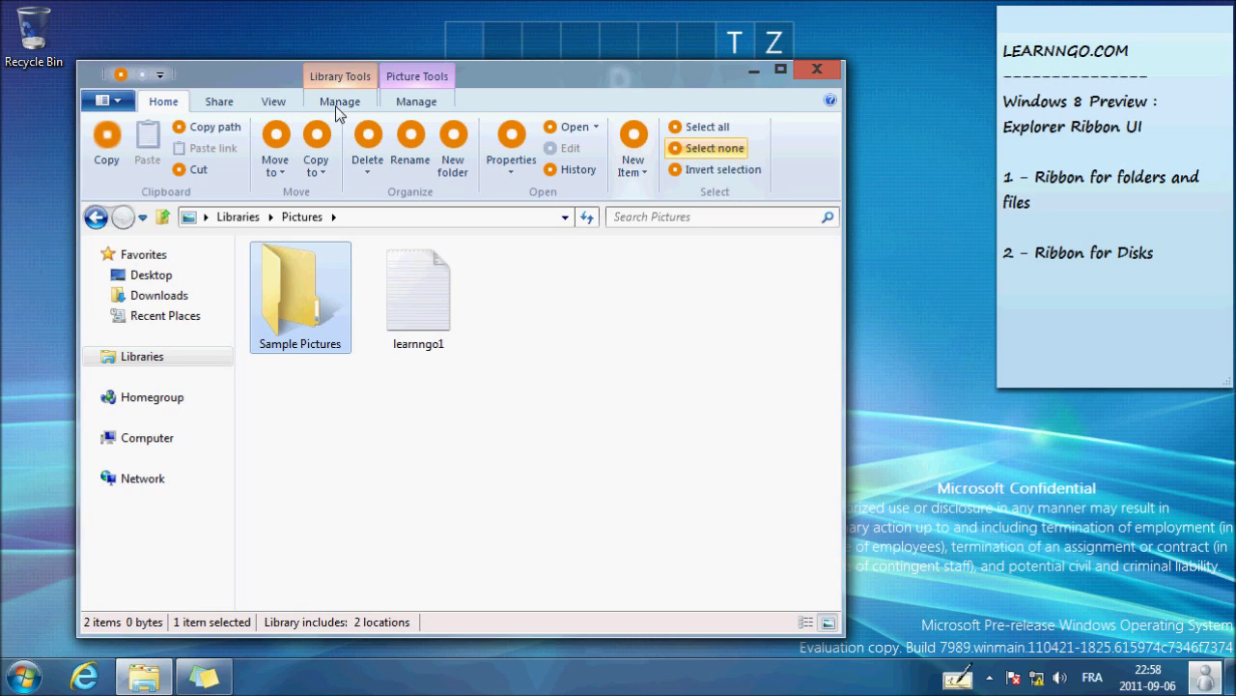
Select the learnngo1 file and examine its library management, view, sharing and home commands, plus its context options
{"action": "left_click", "coordinate": [436, 312]}
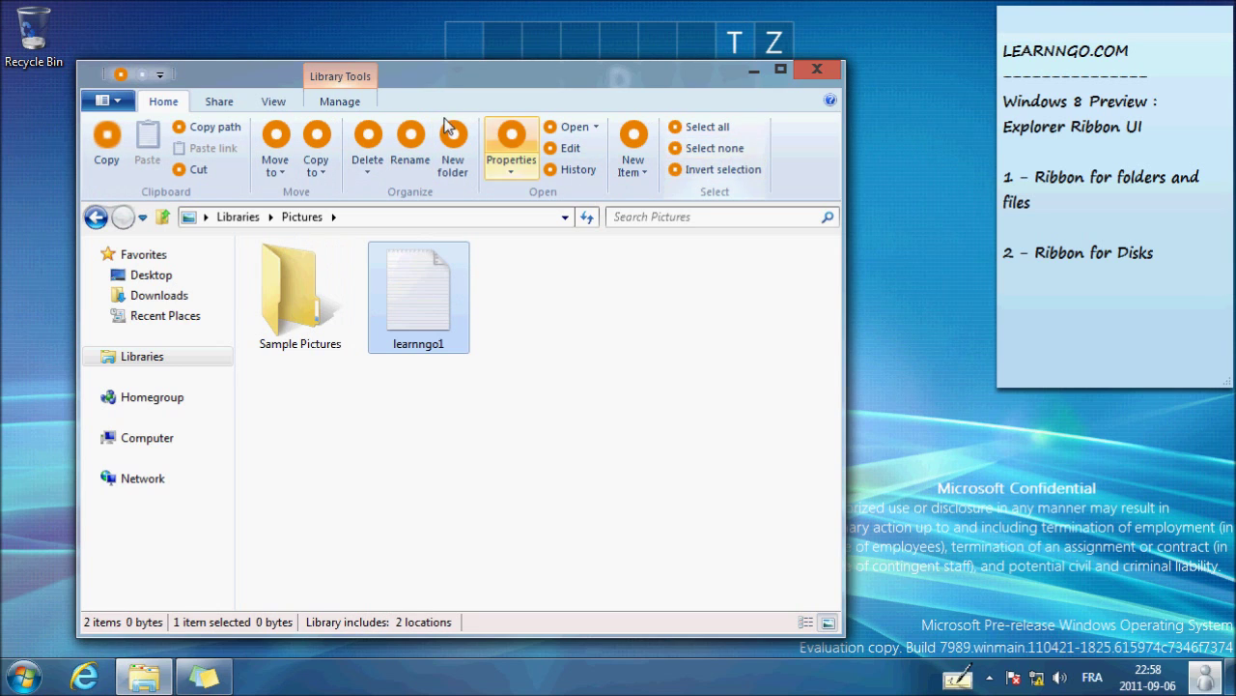
{"action": "left_click", "coordinate": [334, 103]}
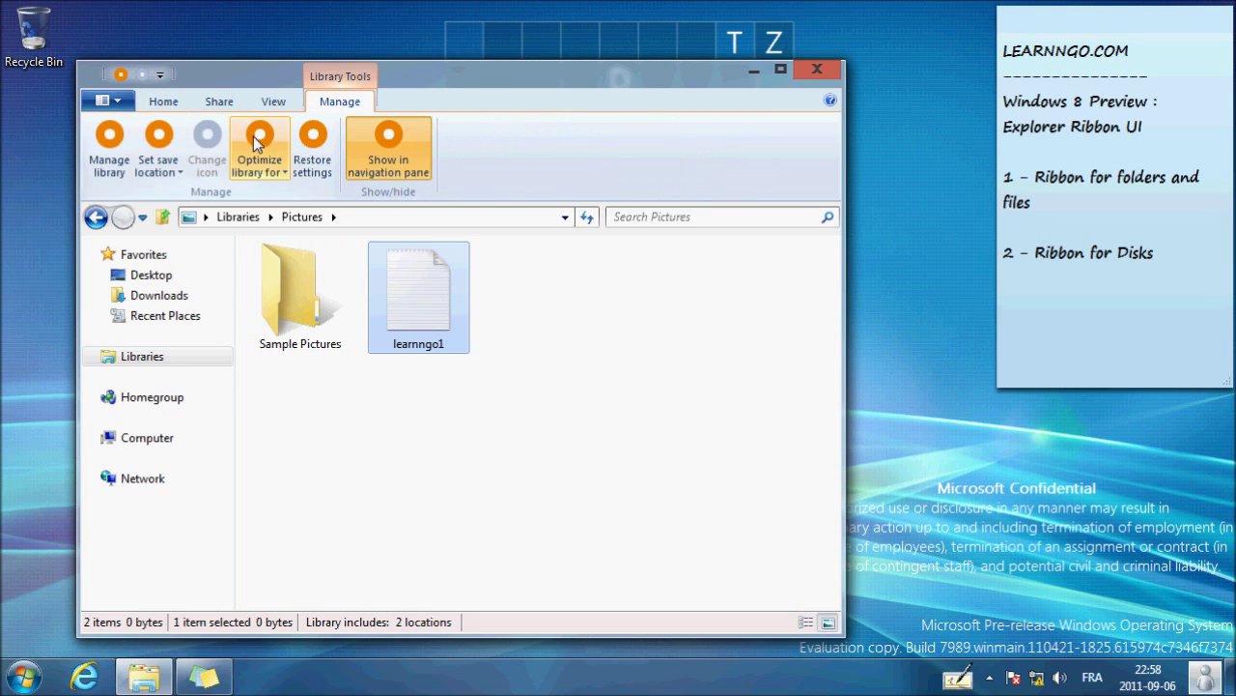
{"action": "left_click", "coordinate": [277, 100]}
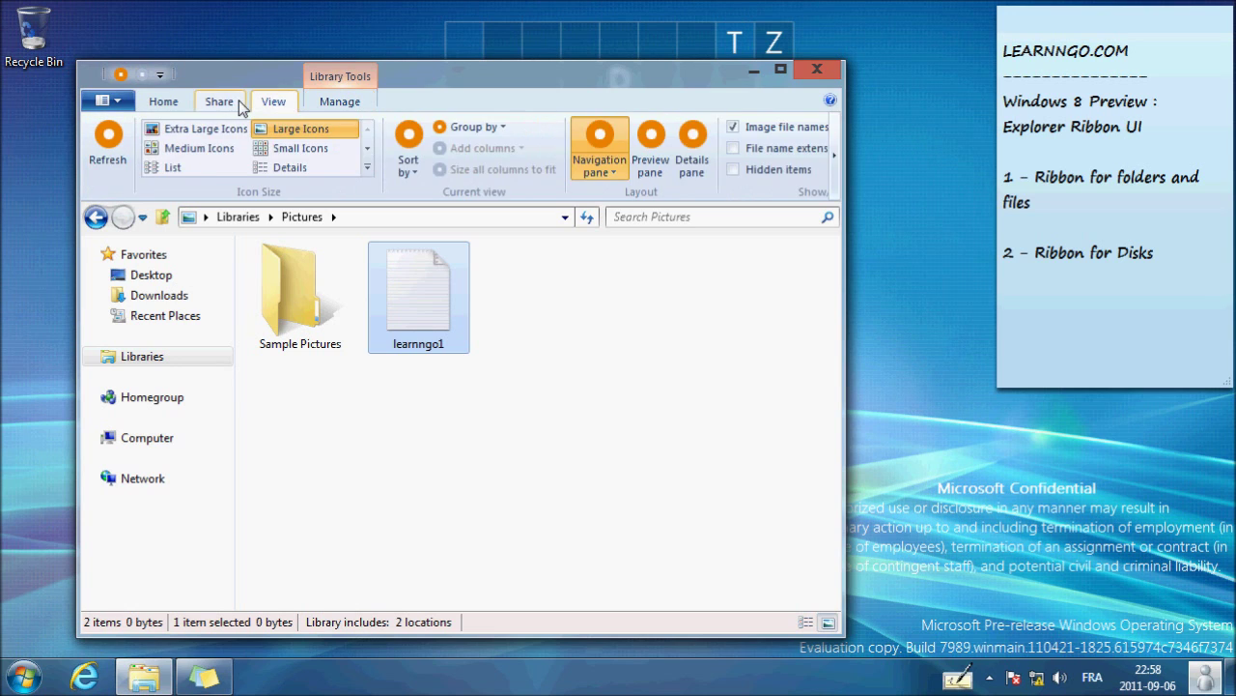
{"action": "left_click", "coordinate": [239, 100]}
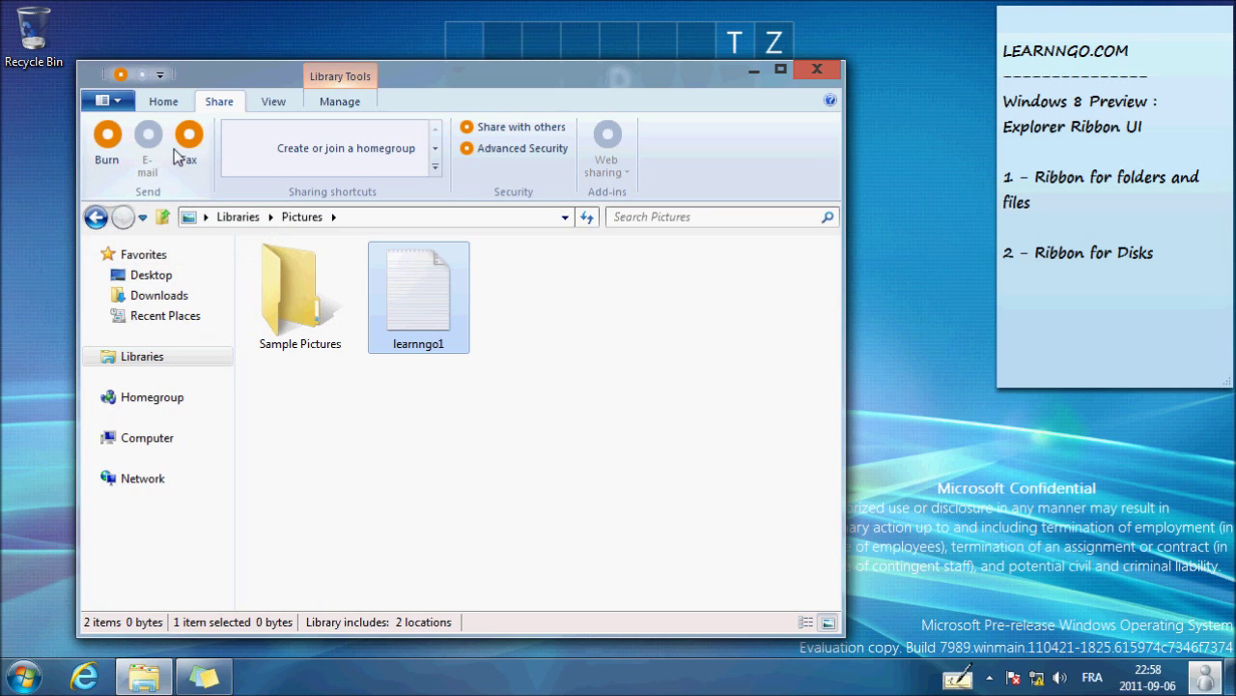
{"action": "left_click", "coordinate": [275, 105]}
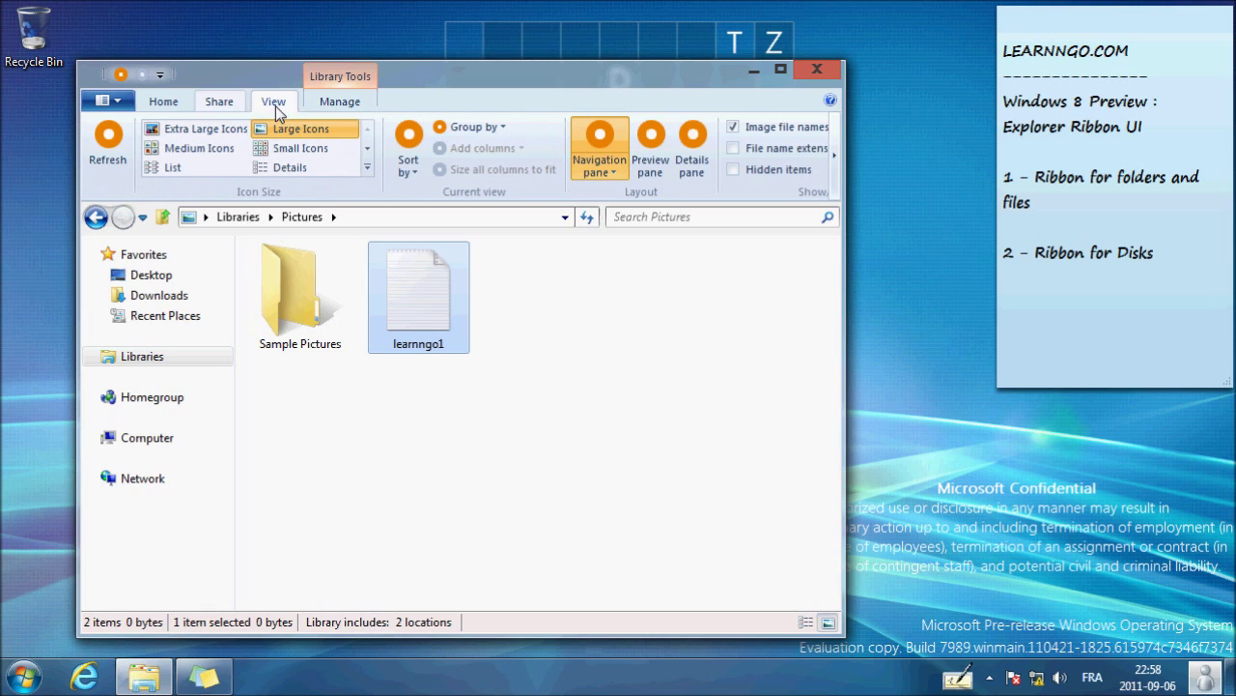
{"action": "left_click", "coordinate": [333, 105]}
{"action": "left_click", "coordinate": [161, 103]}
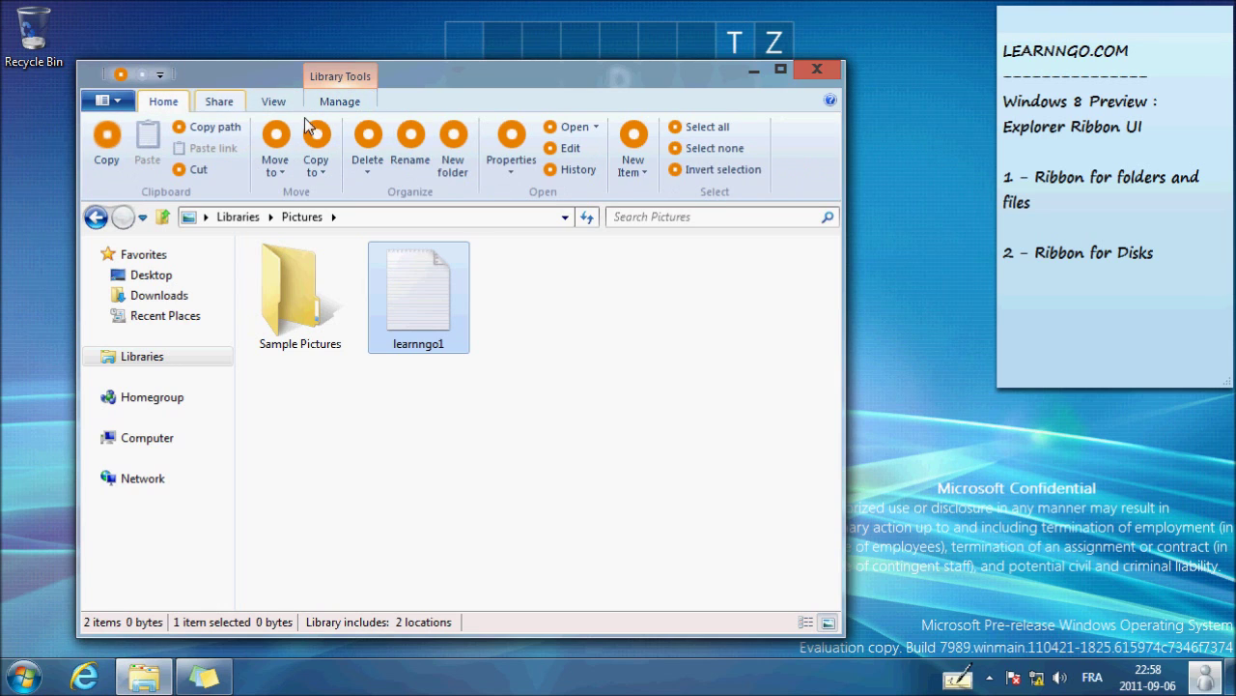
{"action": "right_click", "coordinate": [426, 301]}
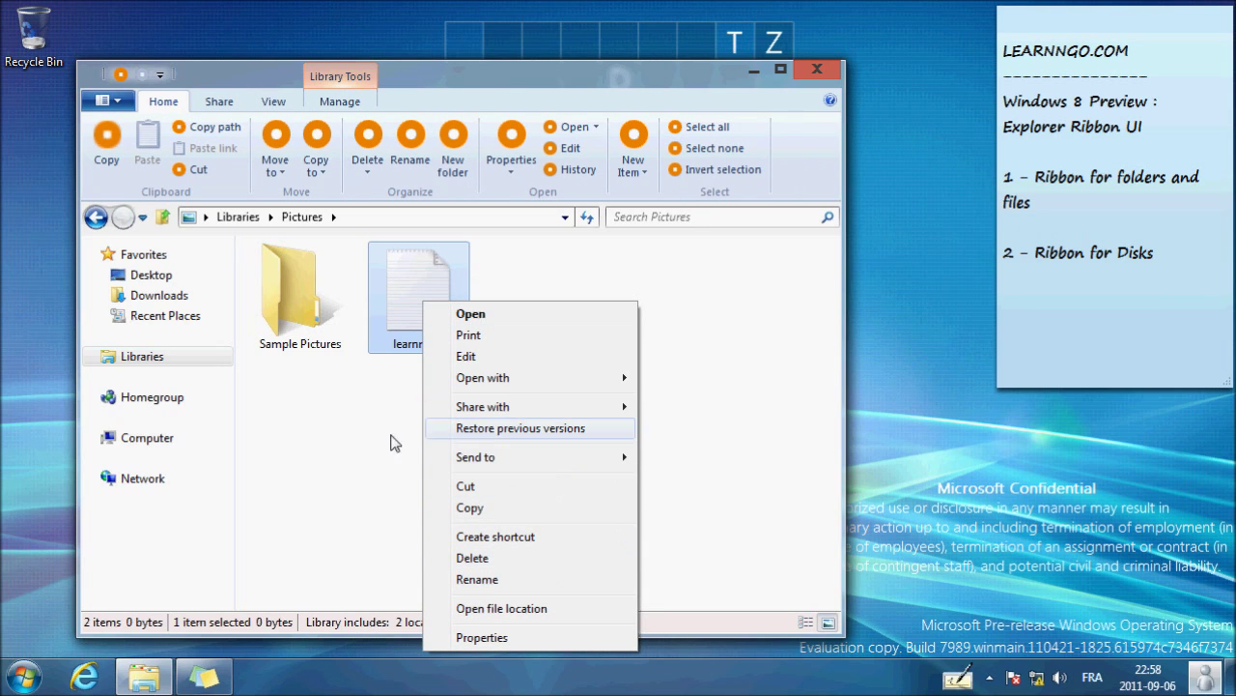
{"action": "left_click", "coordinate": [353, 447]}
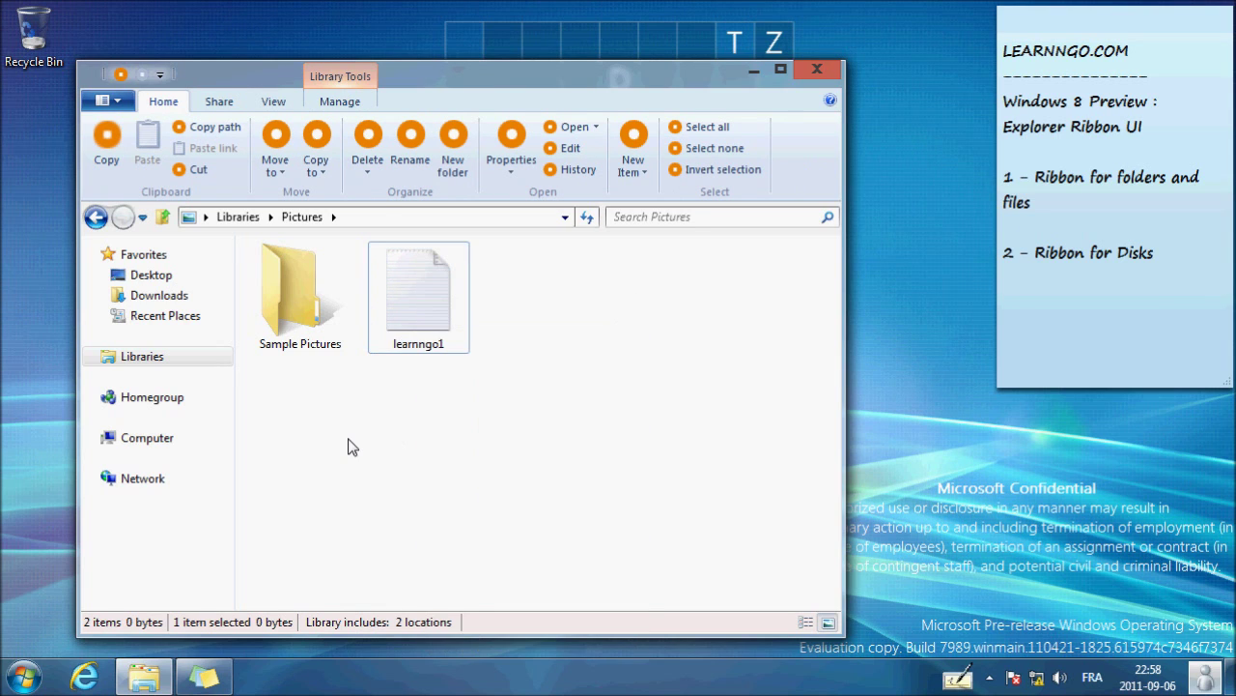
Close the Pictures window and open Computer to show the drives
{"action": "left_click", "coordinate": [817, 71]}
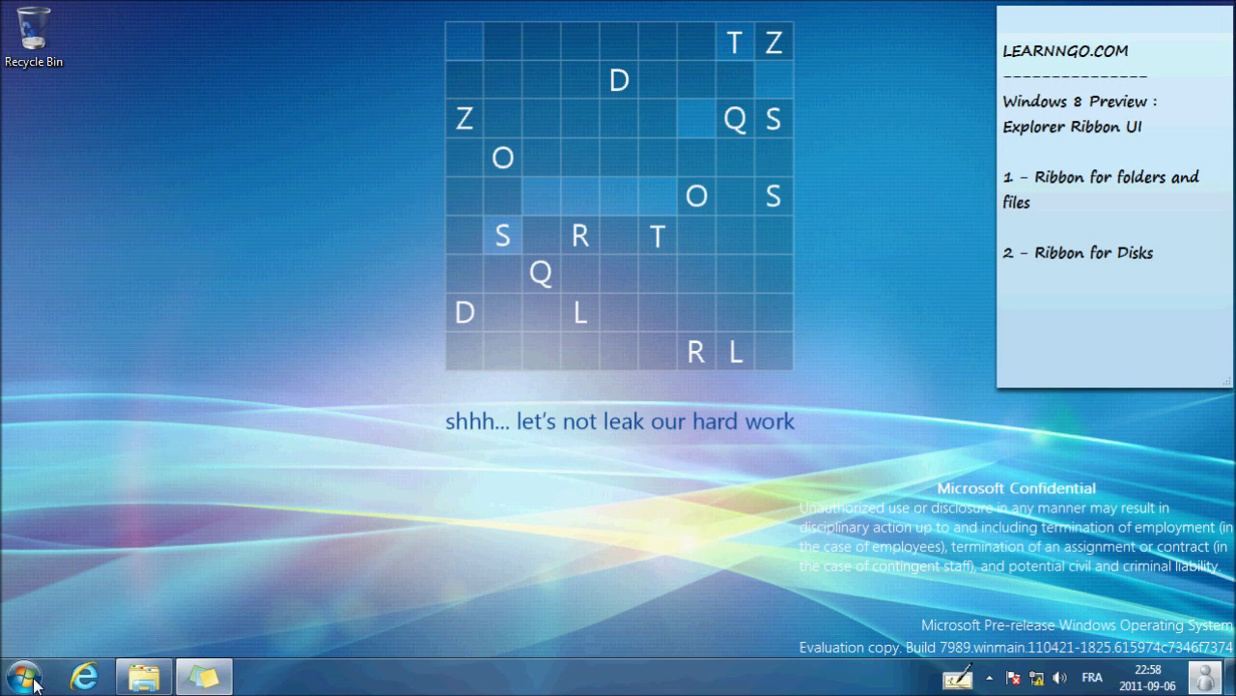
{"action": "left_click", "coordinate": [36, 684]}
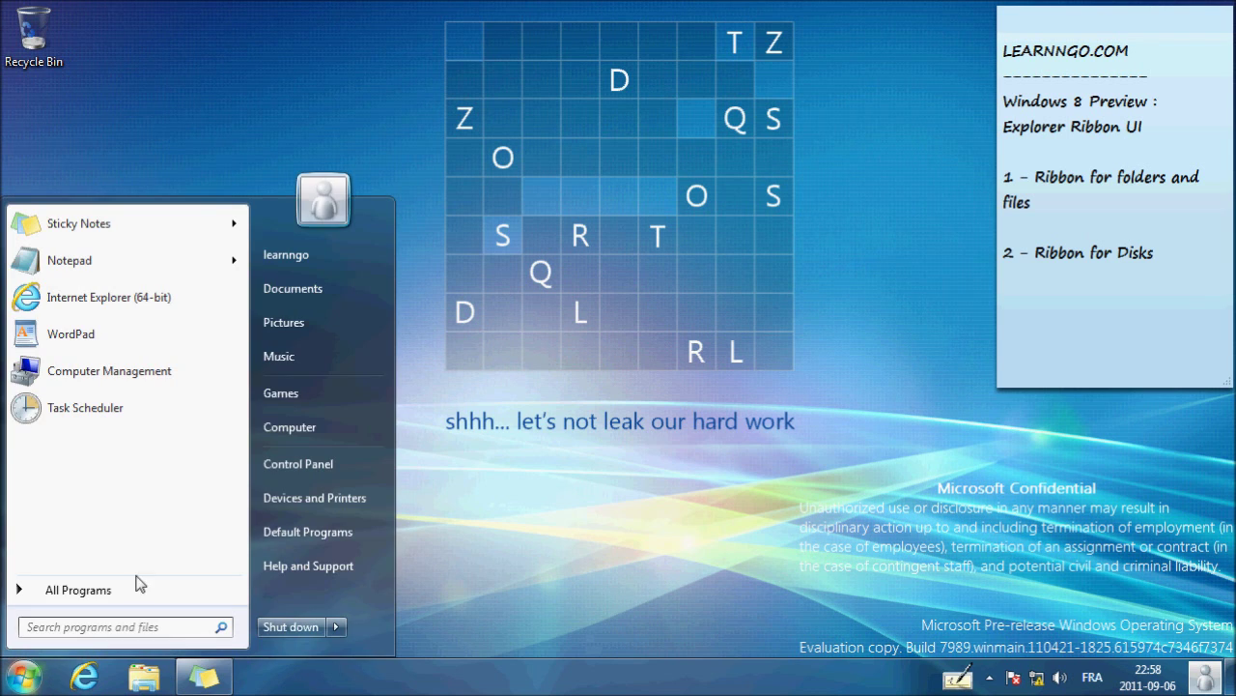
{"action": "left_click", "coordinate": [314, 432]}
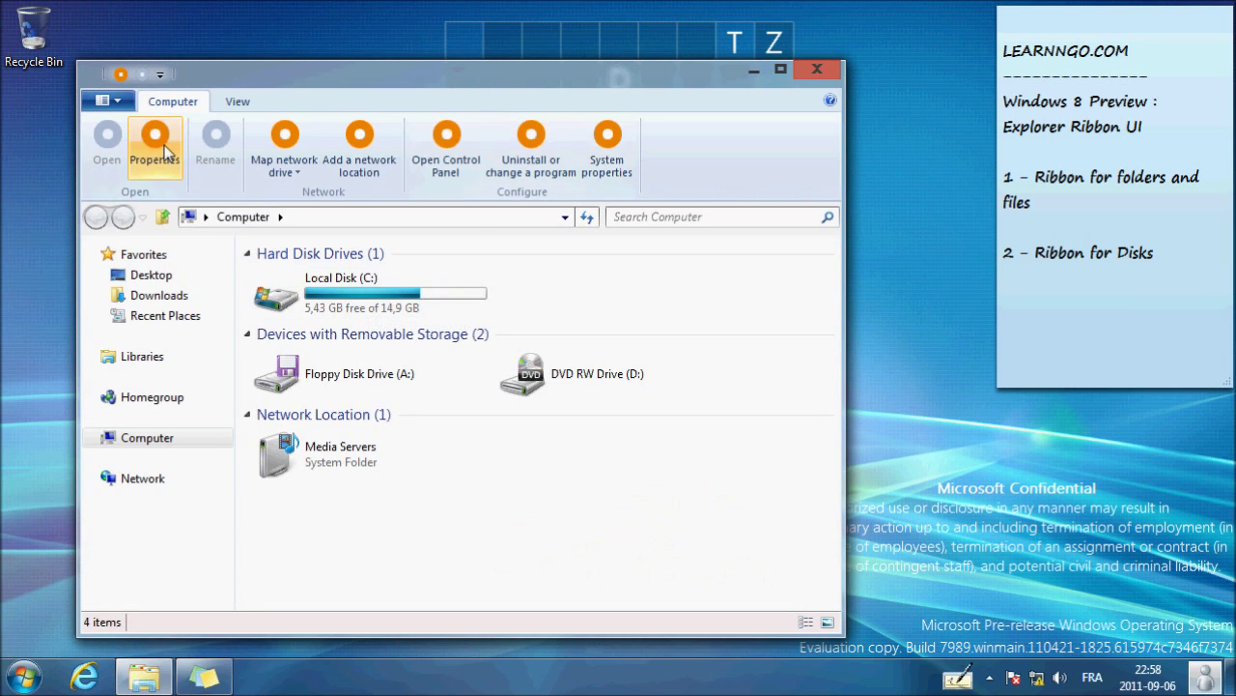
Collapse and restore the ribbon in the Computer window twice
{"action": "double_click", "coordinate": [171, 103]}
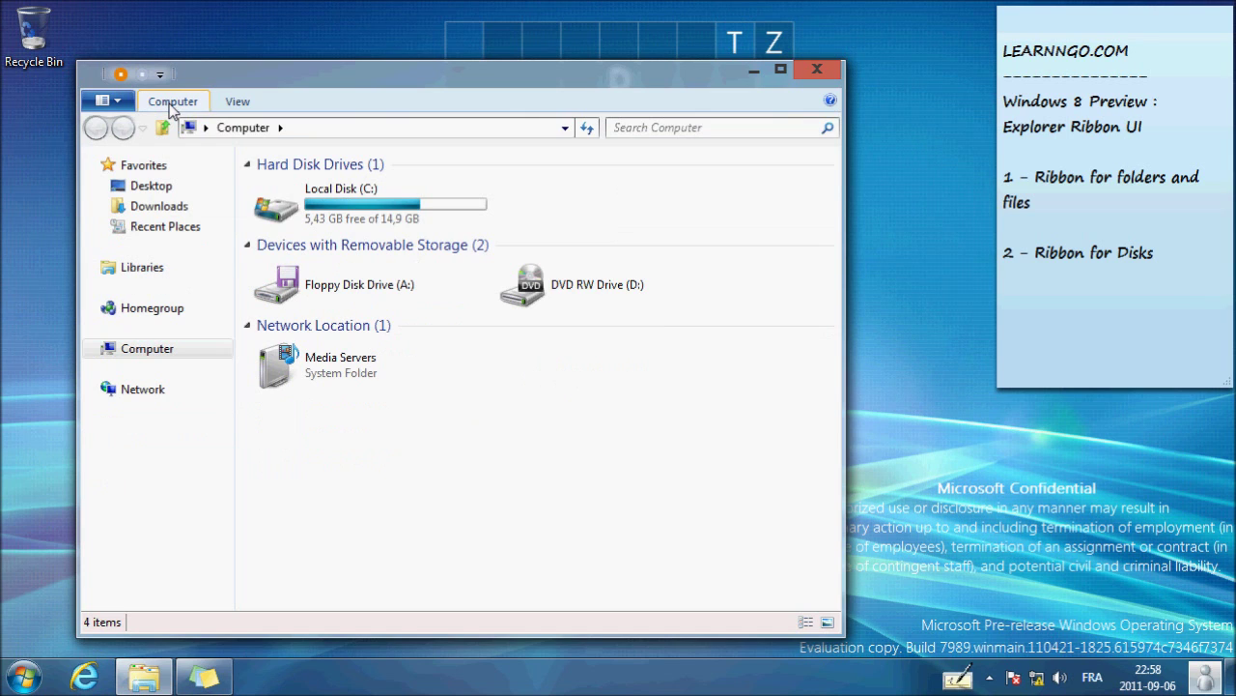
{"action": "double_click", "coordinate": [171, 104]}
{"action": "double_click", "coordinate": [171, 103]}
{"action": "double_click", "coordinate": [171, 103]}
Select Local Disk (C:) and examine its drive tools, BitLocker options and context options
{"action": "left_click", "coordinate": [353, 281]}
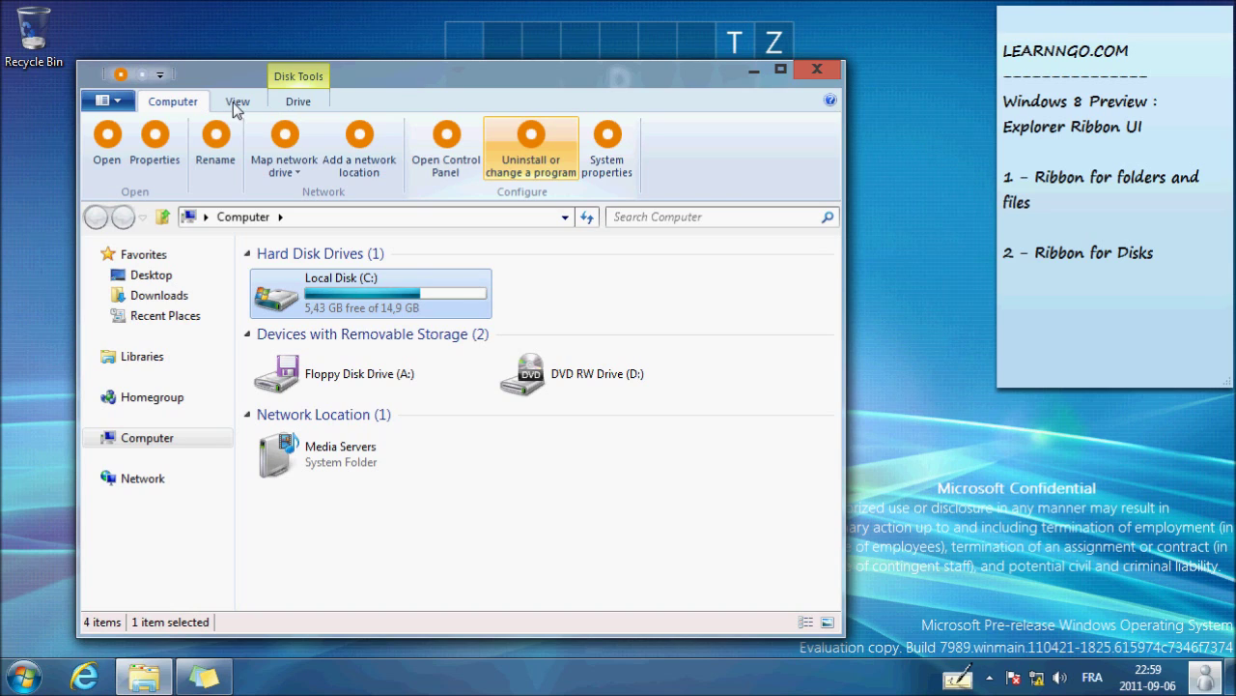
{"action": "left_click", "coordinate": [324, 90]}
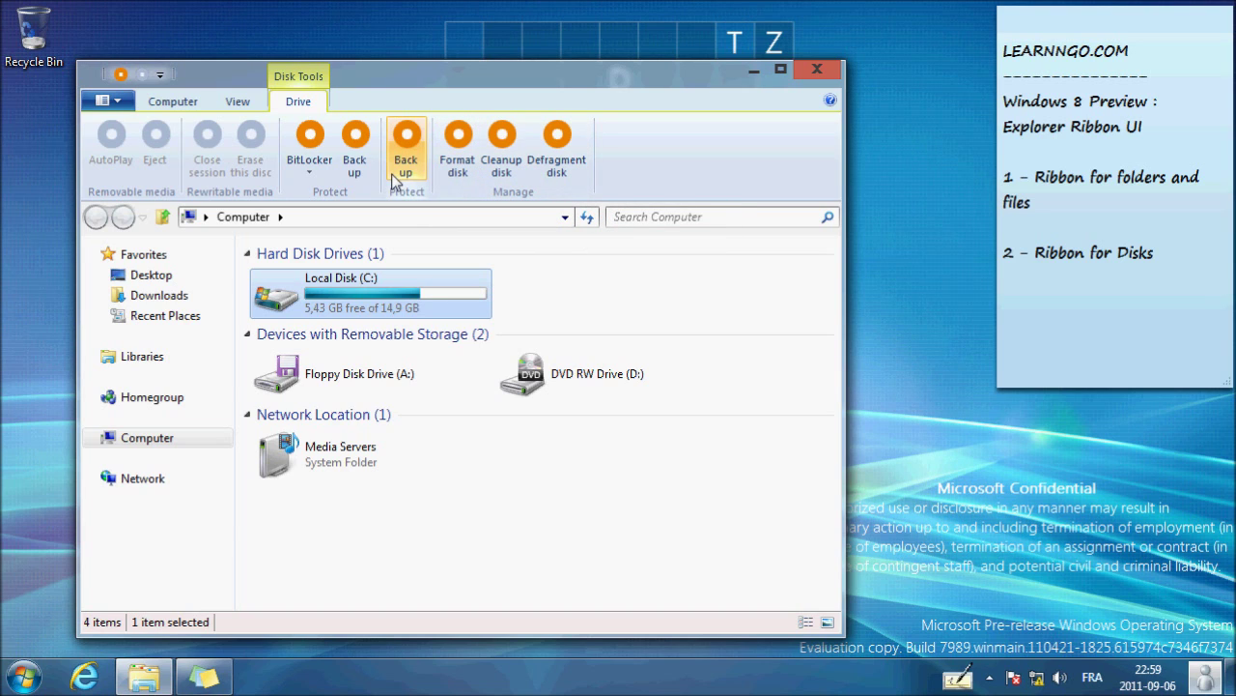
{"action": "left_click", "coordinate": [312, 165]}
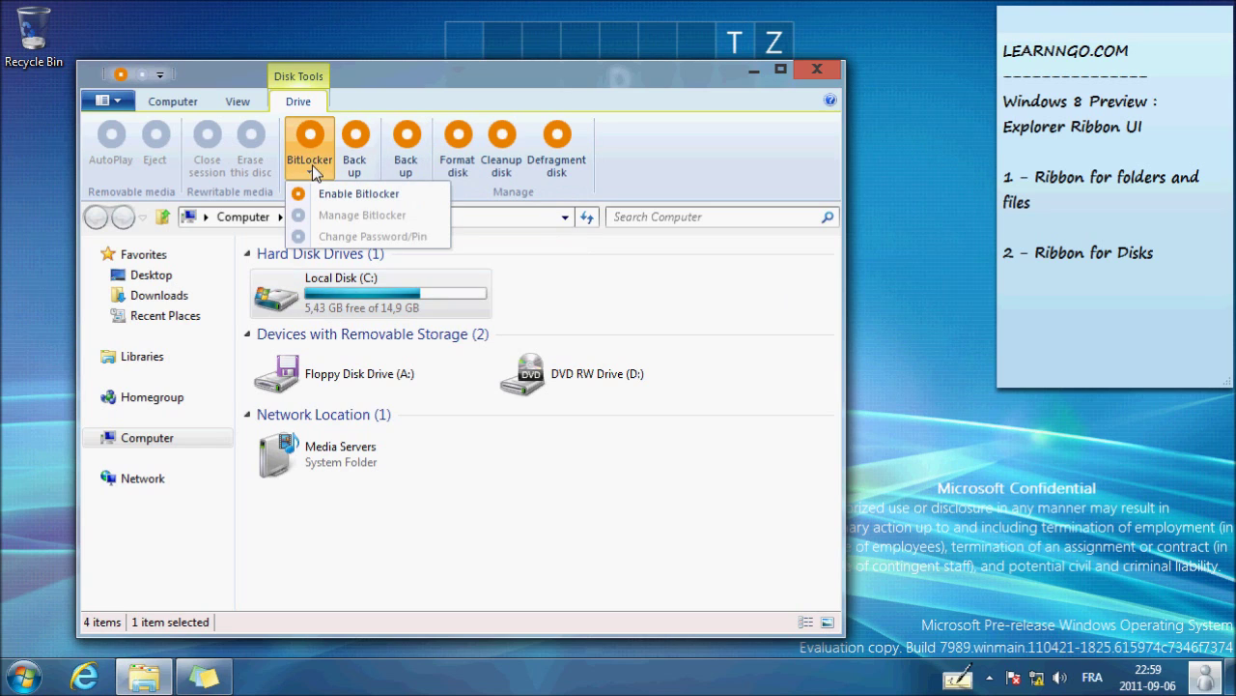
{"action": "left_click", "coordinate": [406, 289]}
{"action": "right_click", "coordinate": [416, 303]}
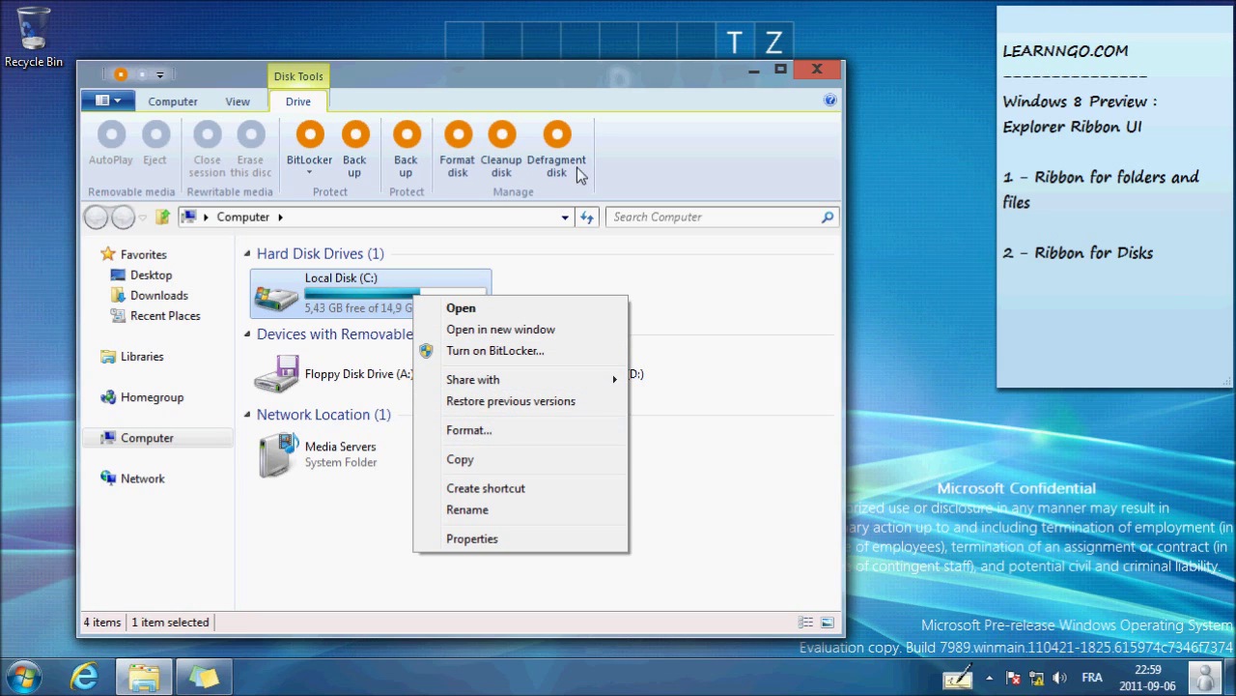
{"action": "left_click", "coordinate": [550, 271]}
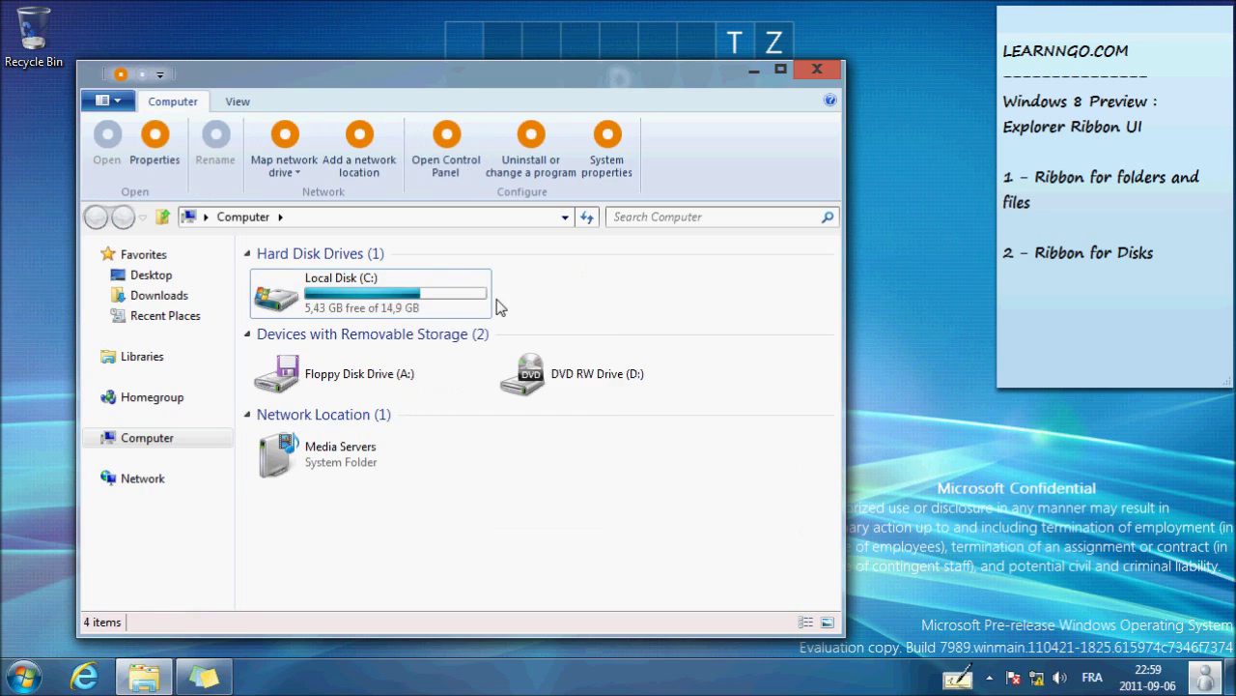
Compare the commands available for Local Disk (C:) and DVD RW Drive (D:), and close the Computer window
{"action": "left_click", "coordinate": [439, 302]}
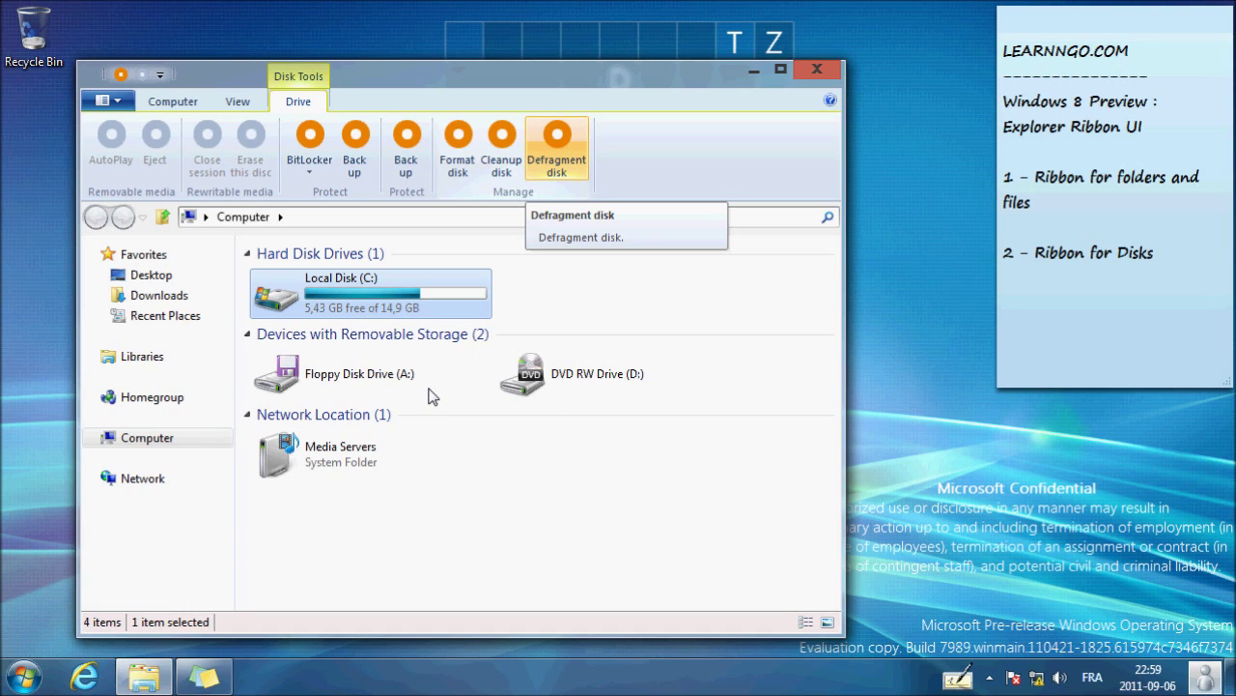
{"action": "left_click", "coordinate": [558, 382]}
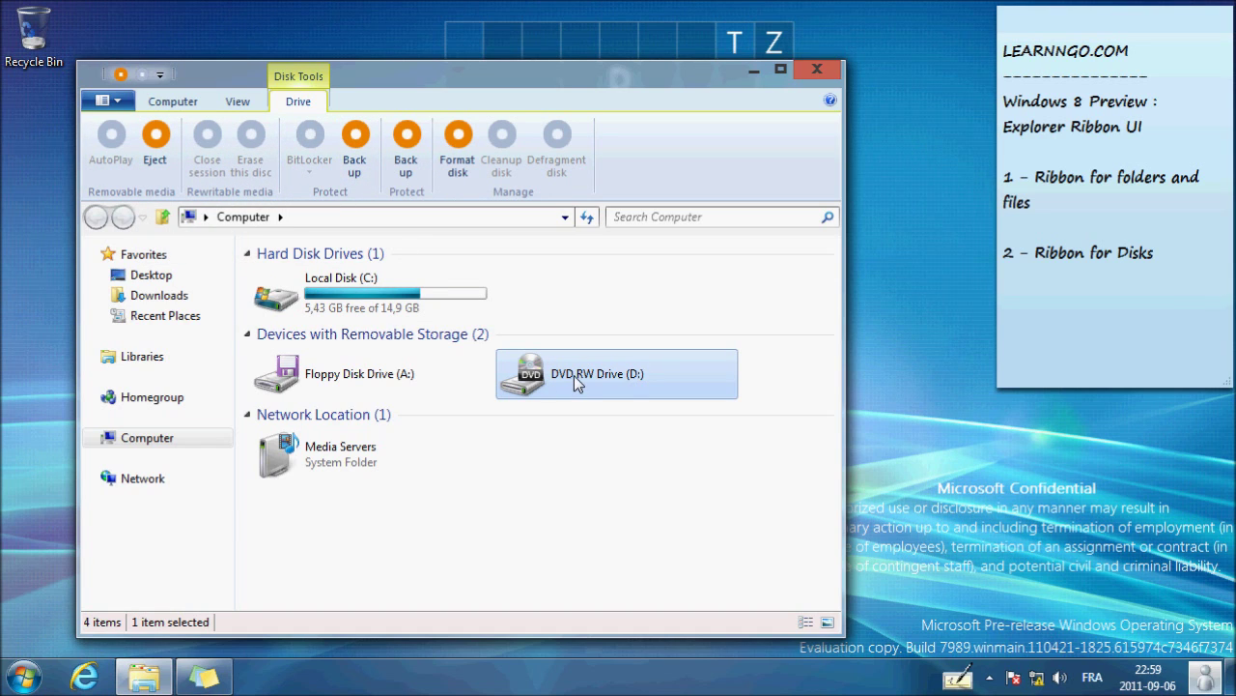
{"action": "left_click", "coordinate": [153, 101]}
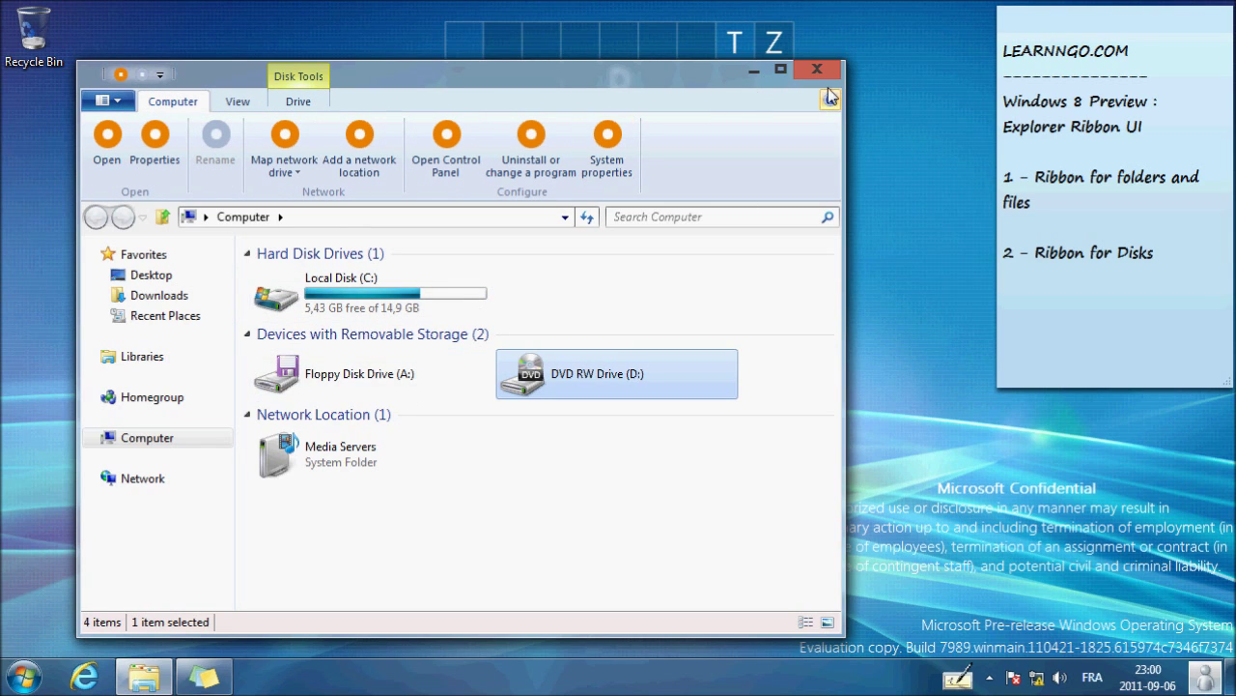
{"action": "left_click", "coordinate": [297, 100]}
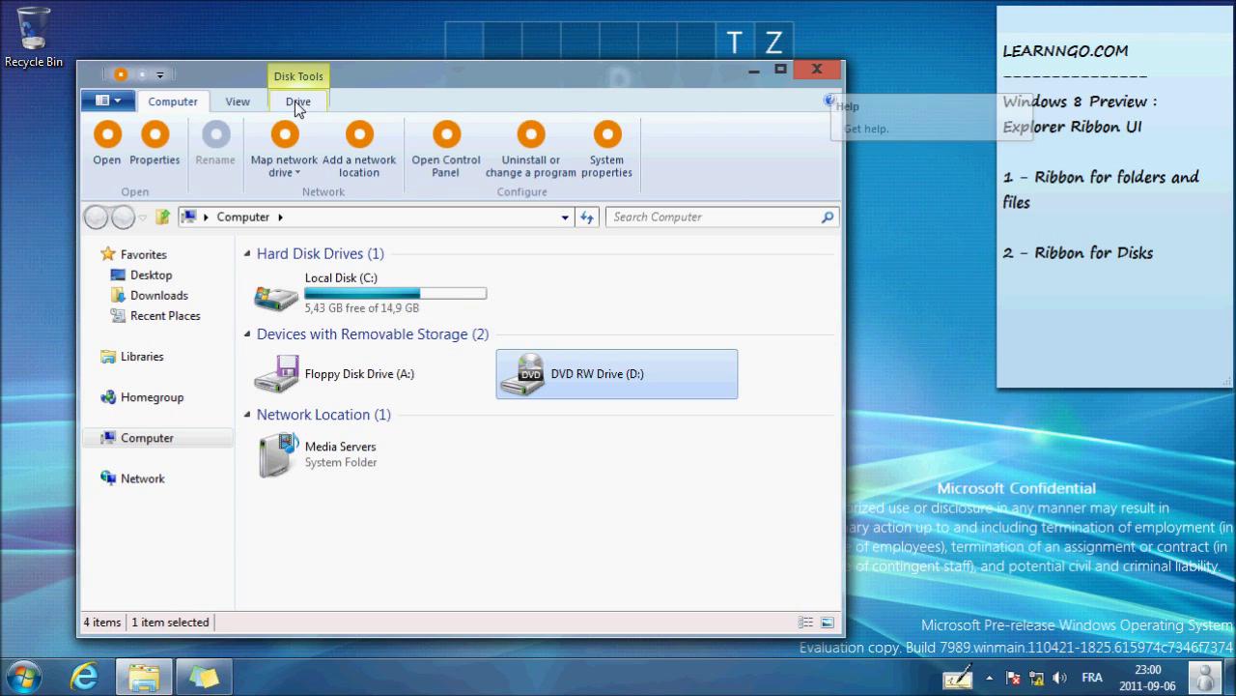
{"action": "left_click", "coordinate": [816, 72]}
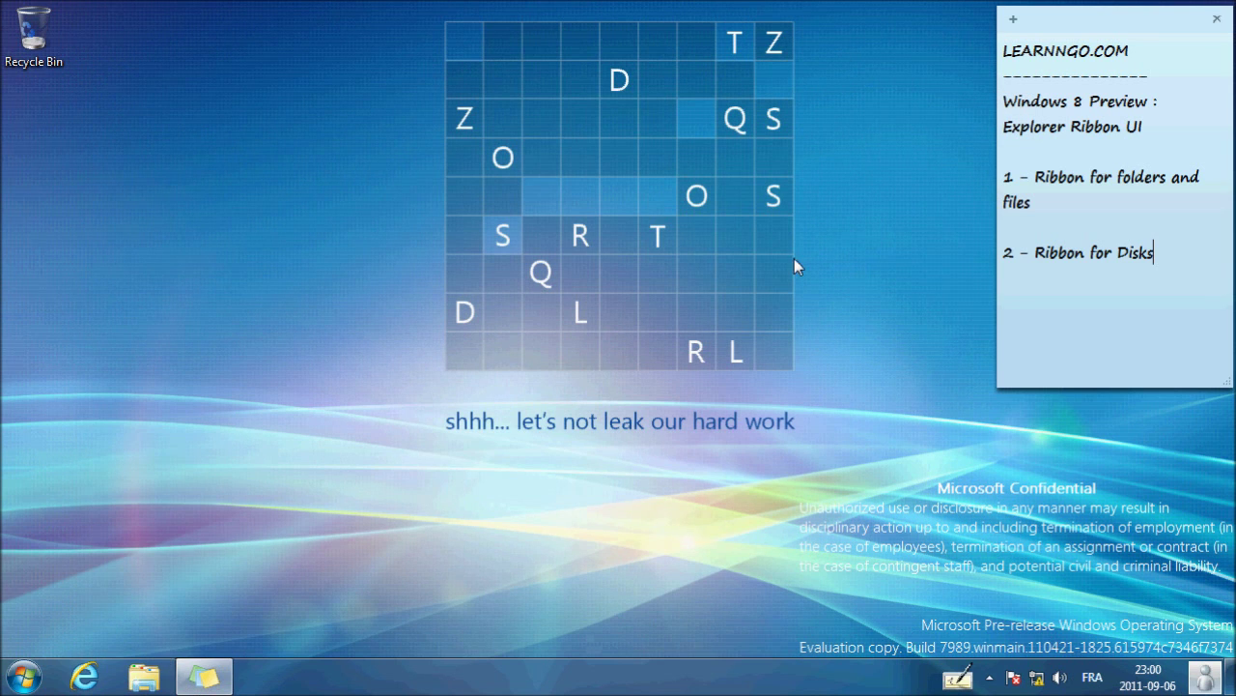